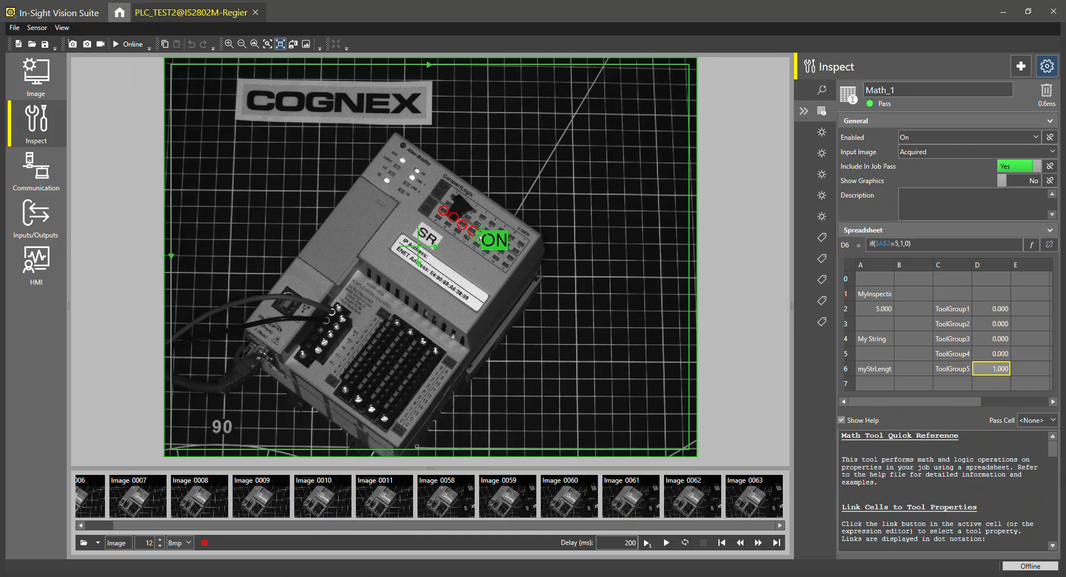
# Switch to RSLogix 5000 to review the ladder logic, then return to In-Sight Vision Suite.
pyautogui.click(366, 576)
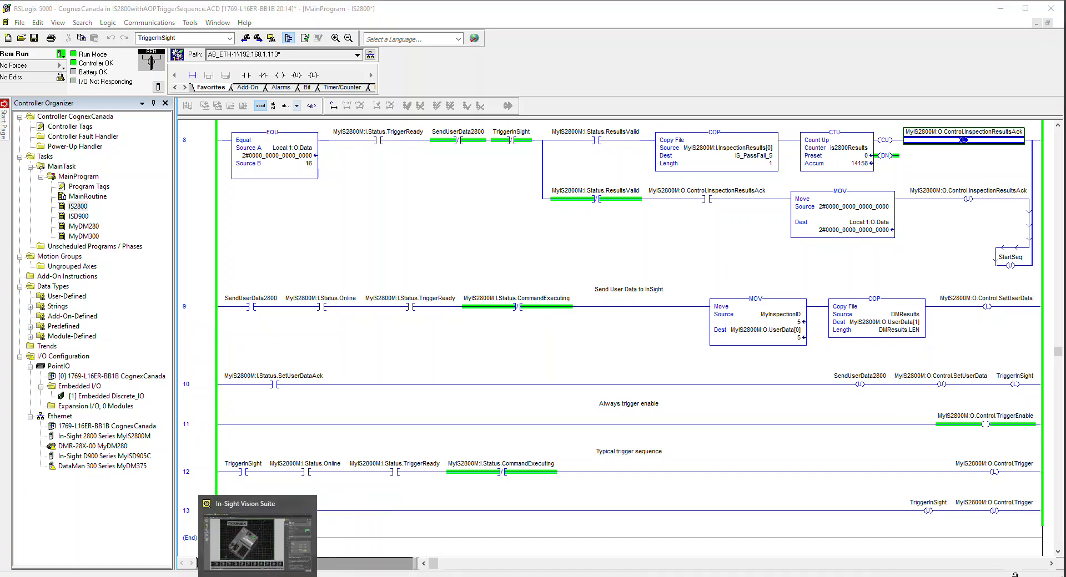
pyautogui.click(263, 576)
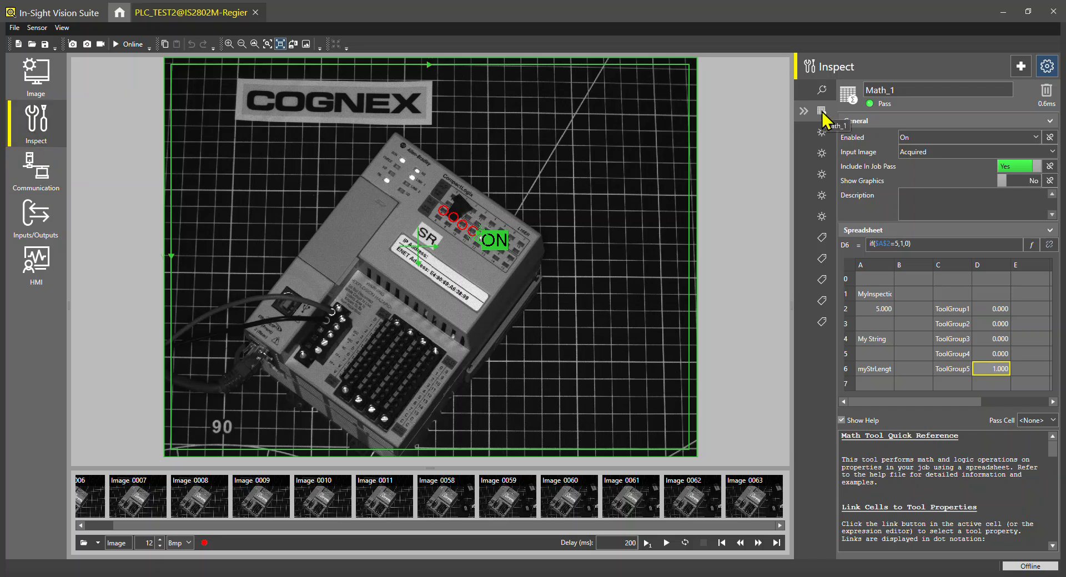
# Insert an EditInt(0,25) integer edit control in cell A7 of the Math_1 spreadsheet.
pyautogui.click(884, 386)
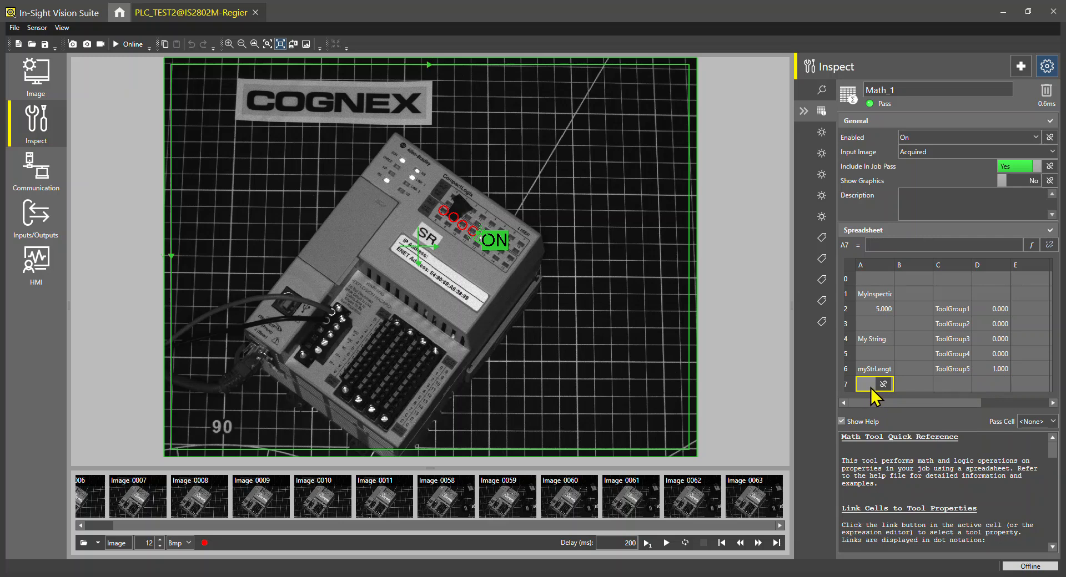
pyautogui.click(888, 245)
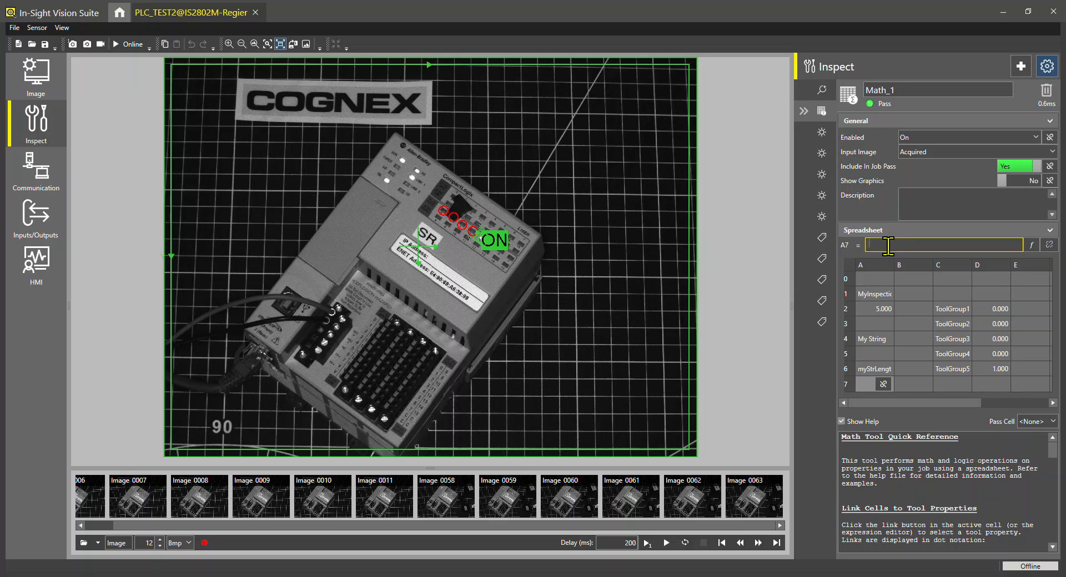
pyautogui.write('edit')
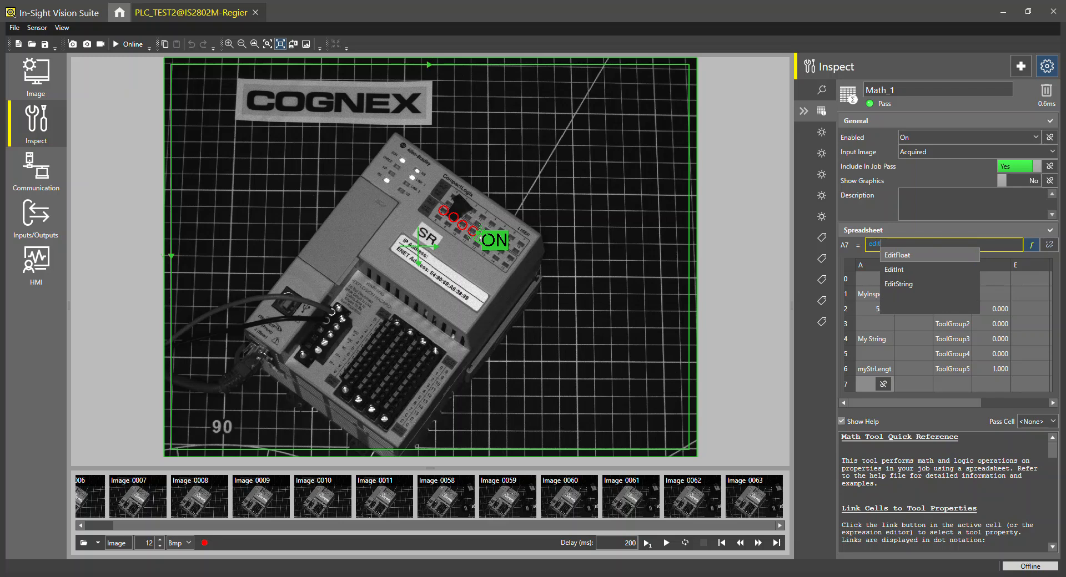
pyautogui.press('Down')
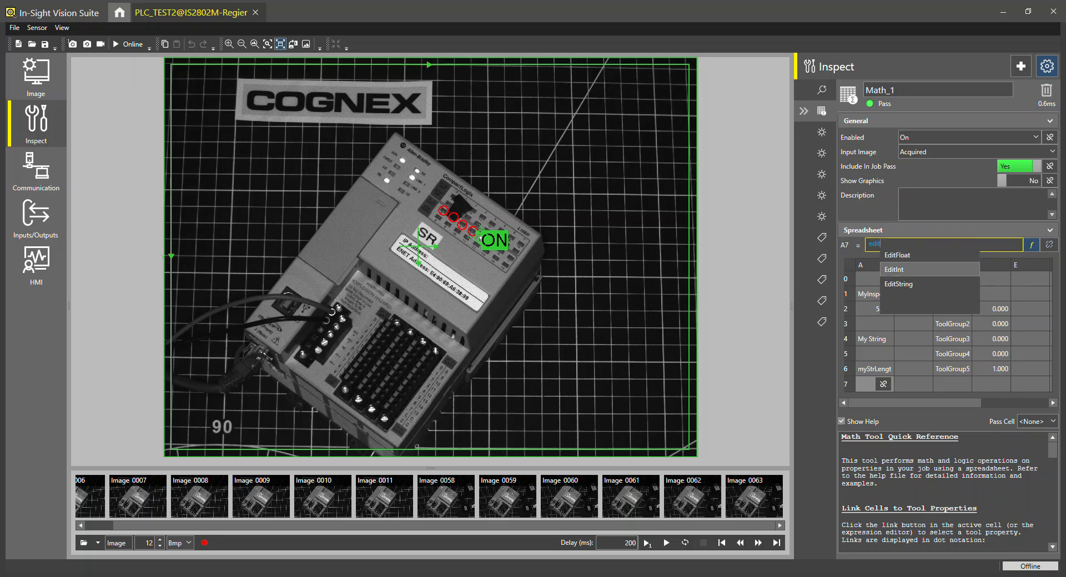
pyautogui.press('Return')
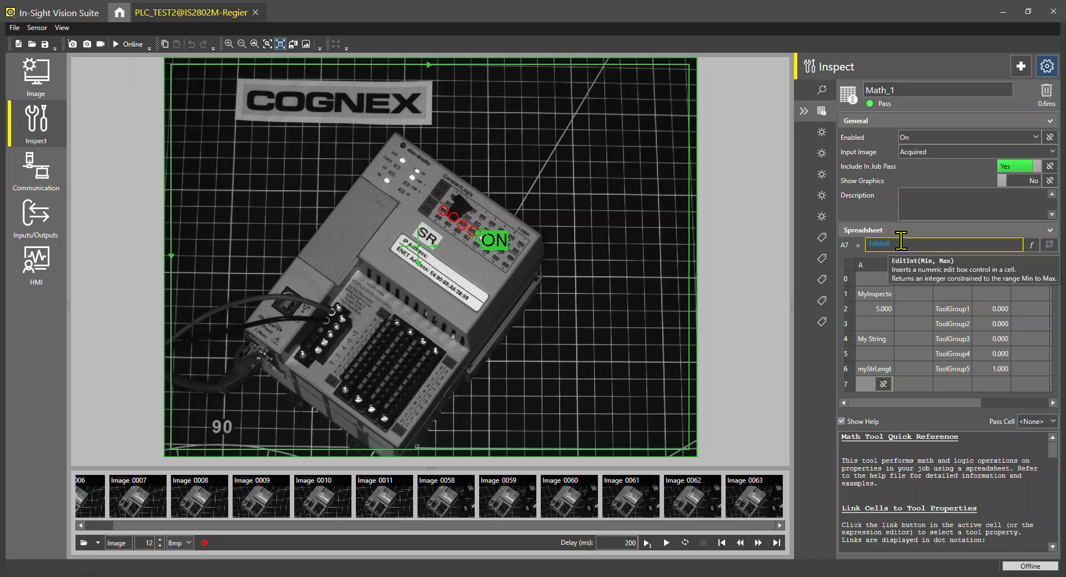
pyautogui.write('(')
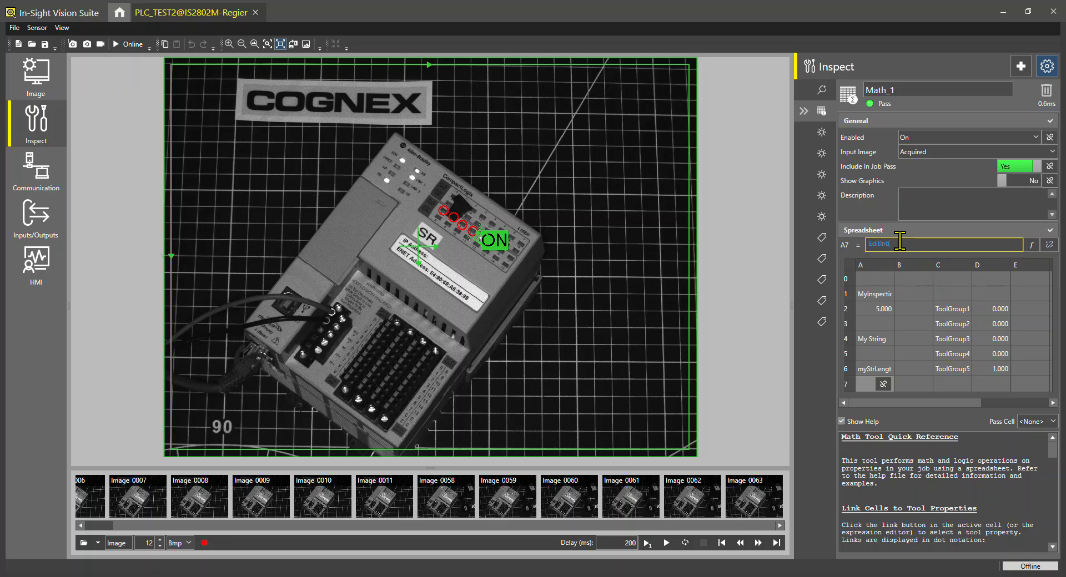
pyautogui.write('0,25)25')
pyautogui.press('Return')
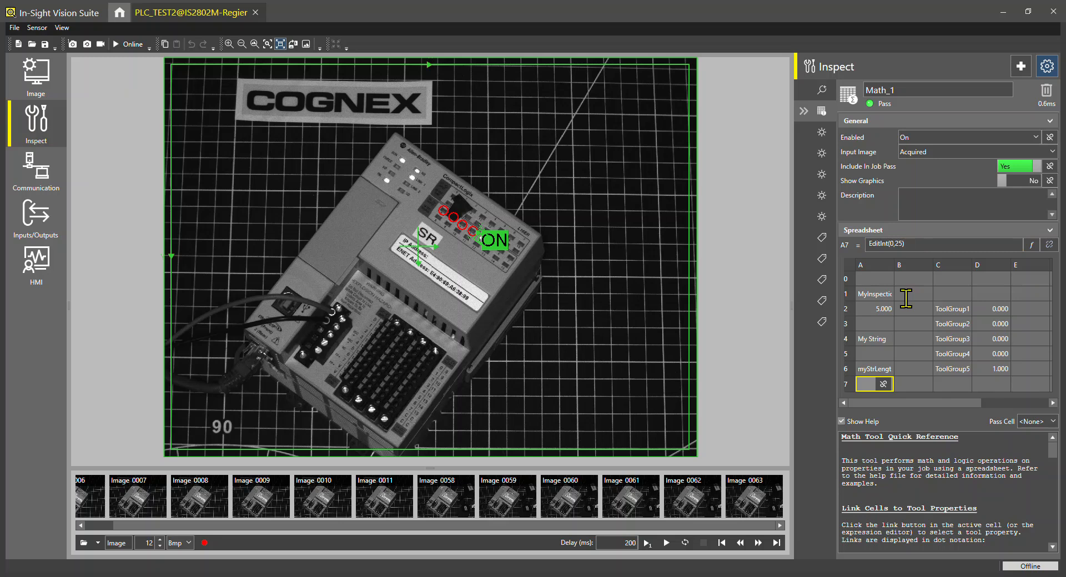
# Insert an EditString(25) string edit control in cell A5 of the spreadsheet.
pyautogui.click(875, 355)
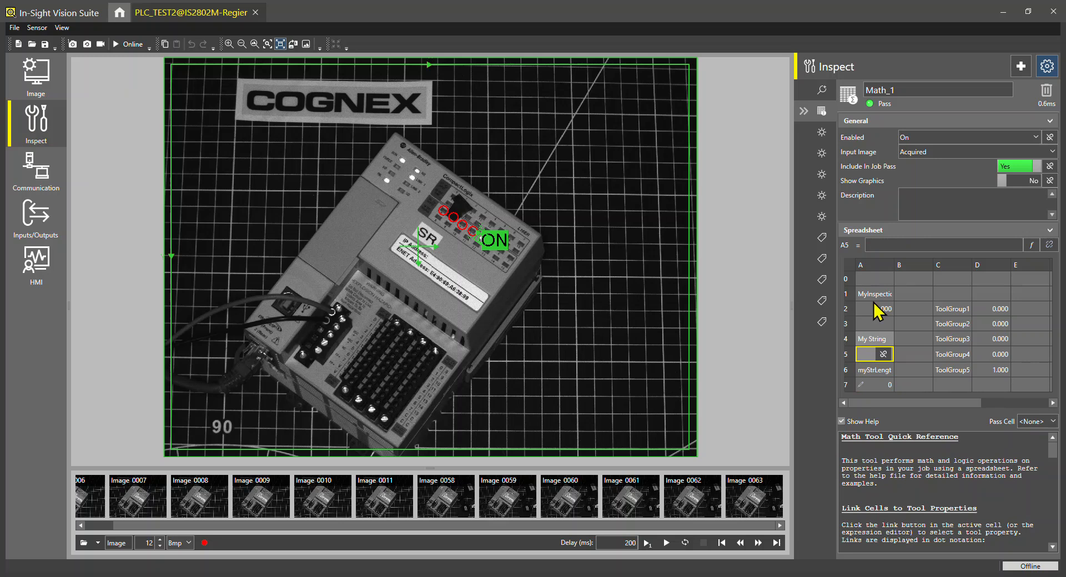
pyautogui.click(884, 244)
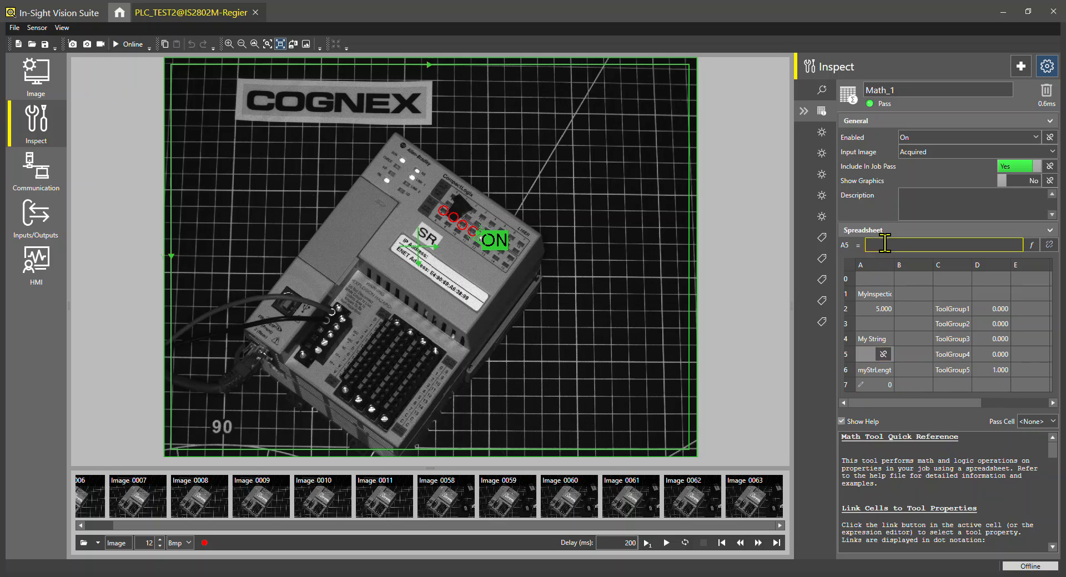
pyautogui.write('edit')
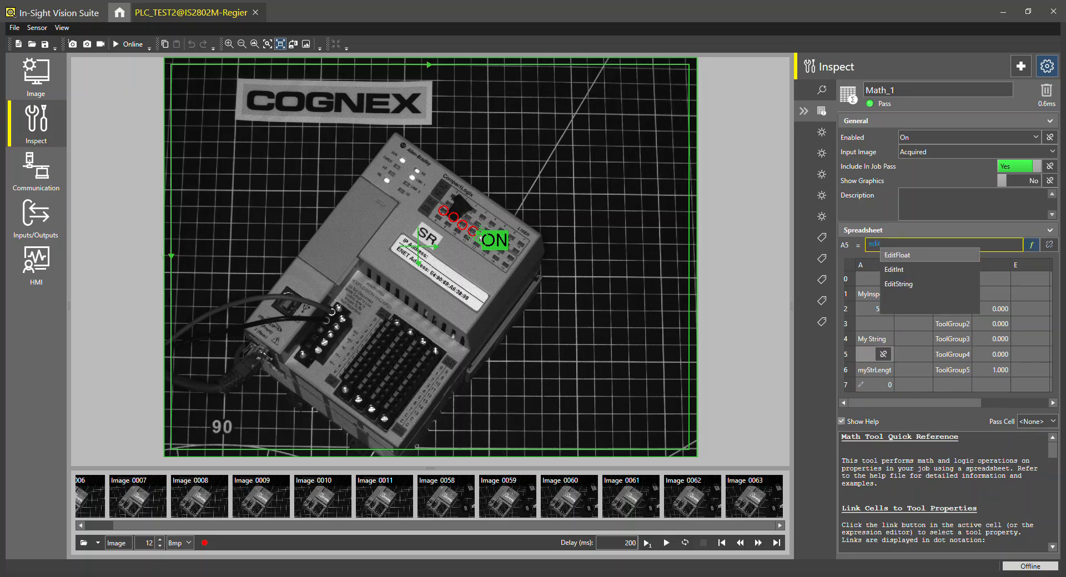
pyautogui.press('Down')
pyautogui.press('Down')
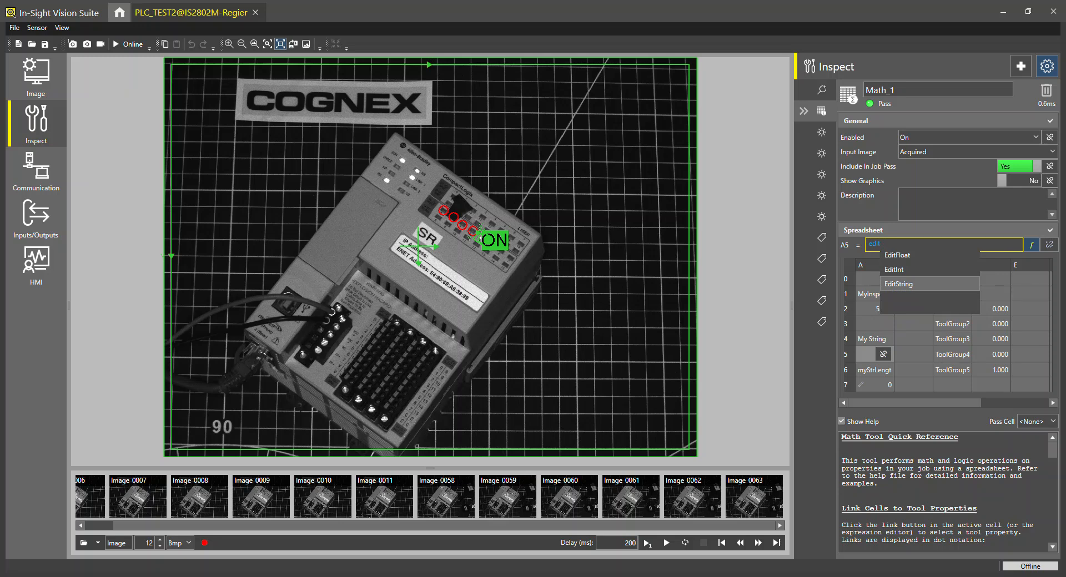
pyautogui.press('Return')
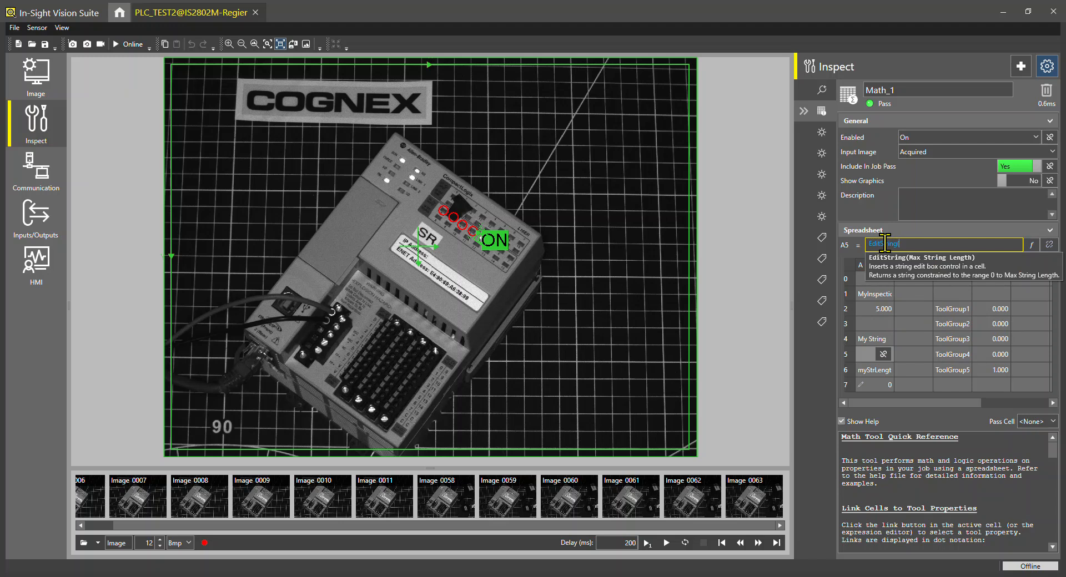
pyautogui.write('25')
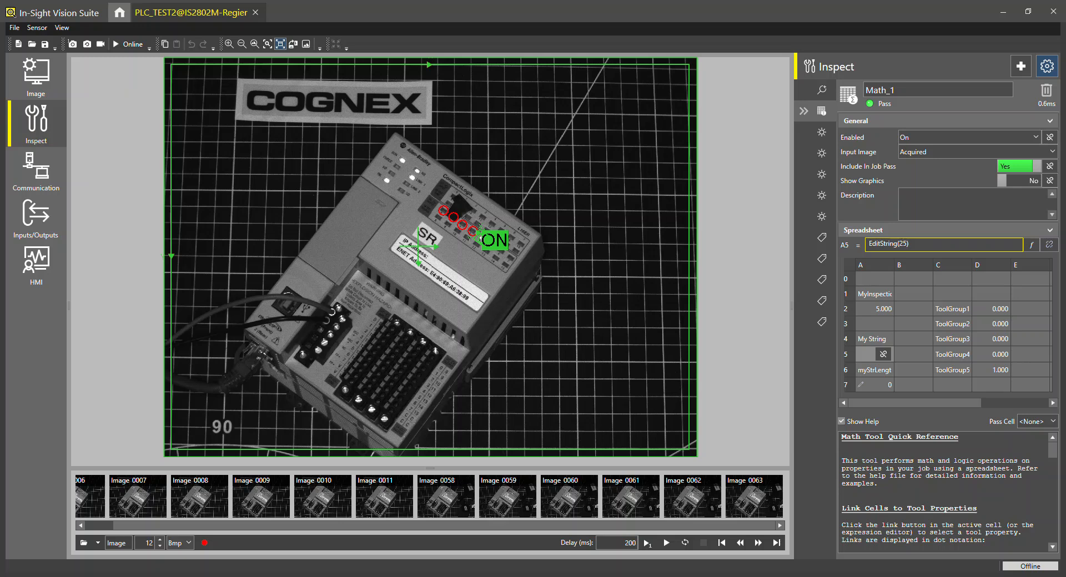
pyautogui.press('Return')
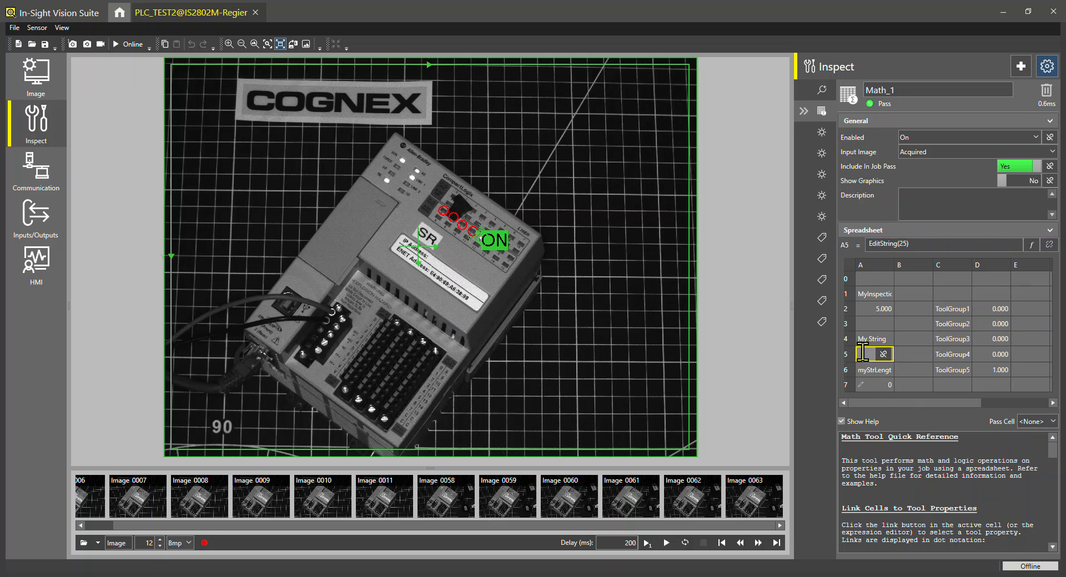
pyautogui.press('Return')
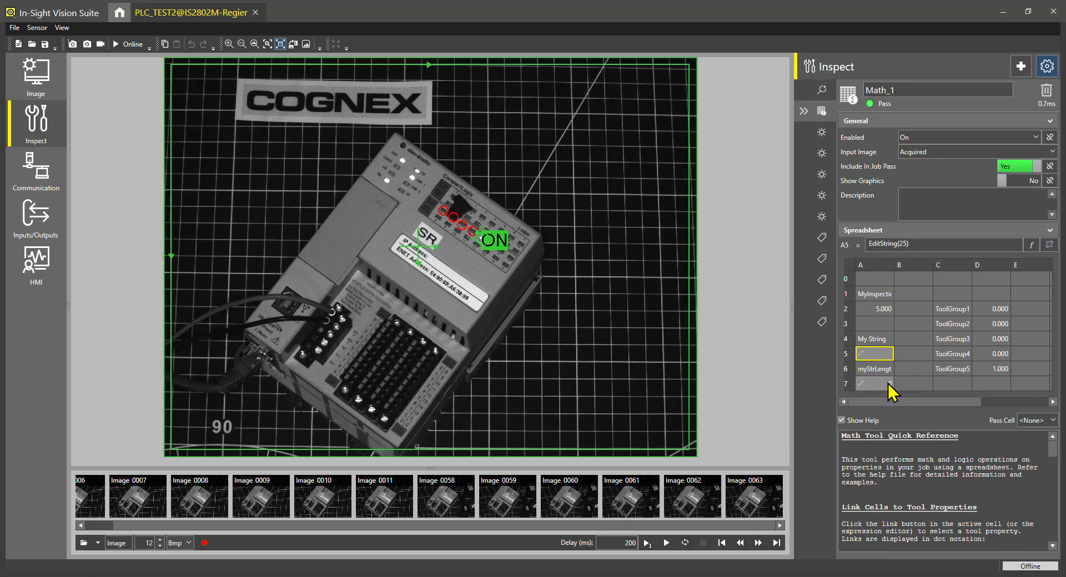
# Open the Communication input/output data format and add Math1.A7 as an input.
pyautogui.click(42, 183)
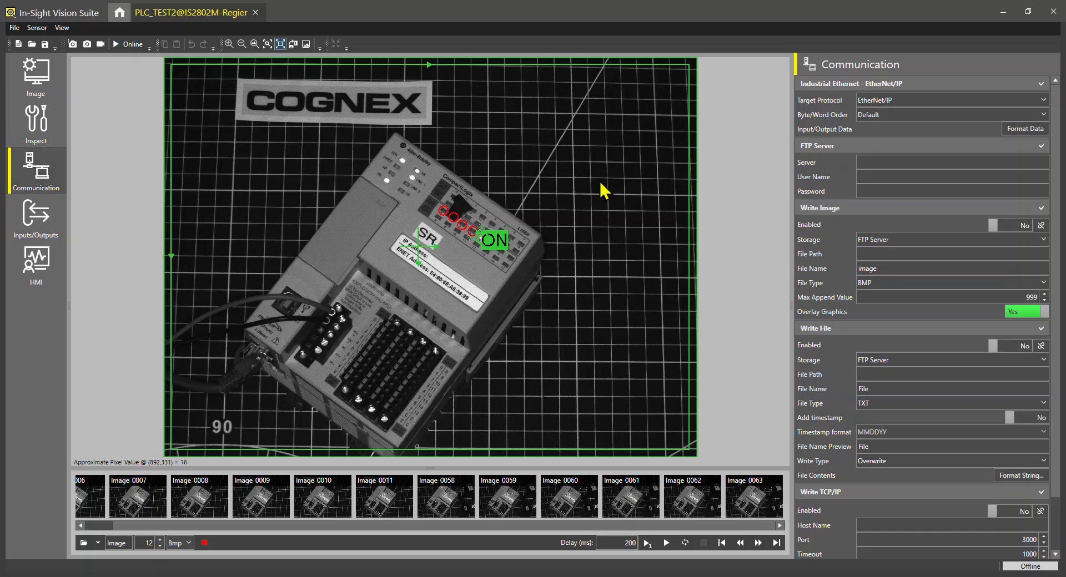
pyautogui.click(1025, 130)
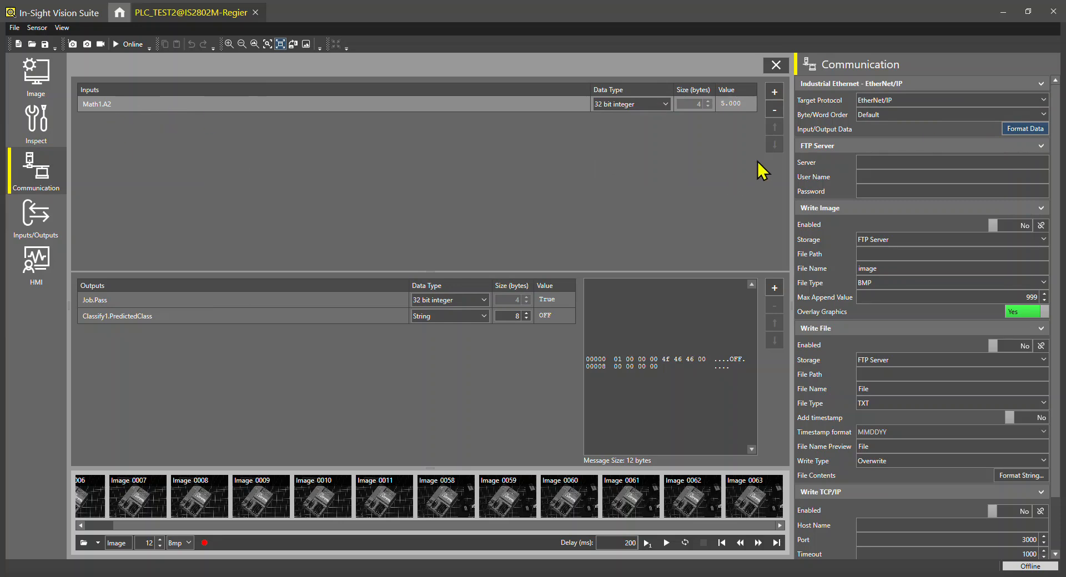
pyautogui.click(774, 93)
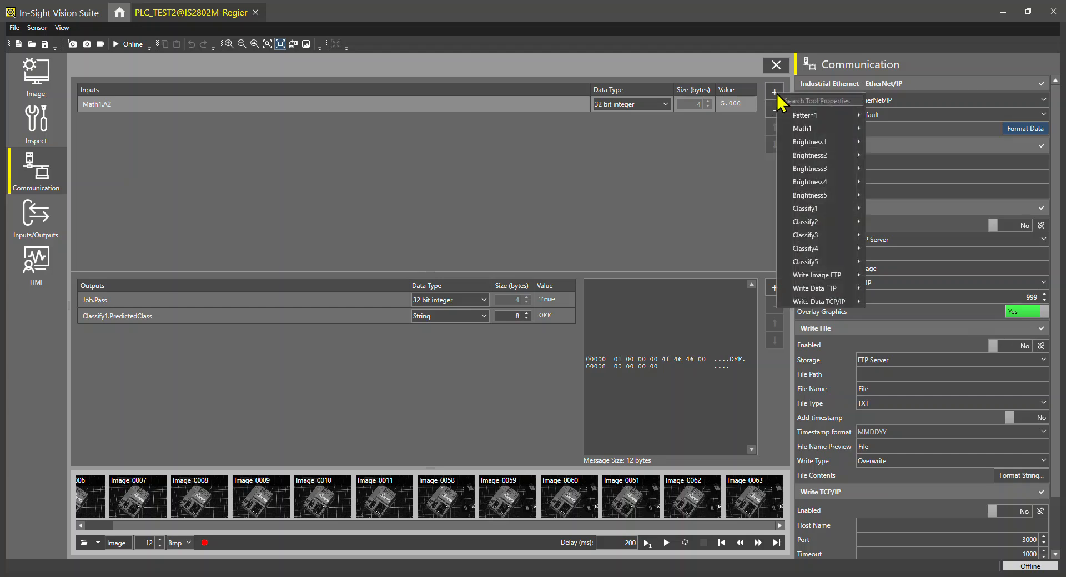
pyautogui.moveTo(797, 128)
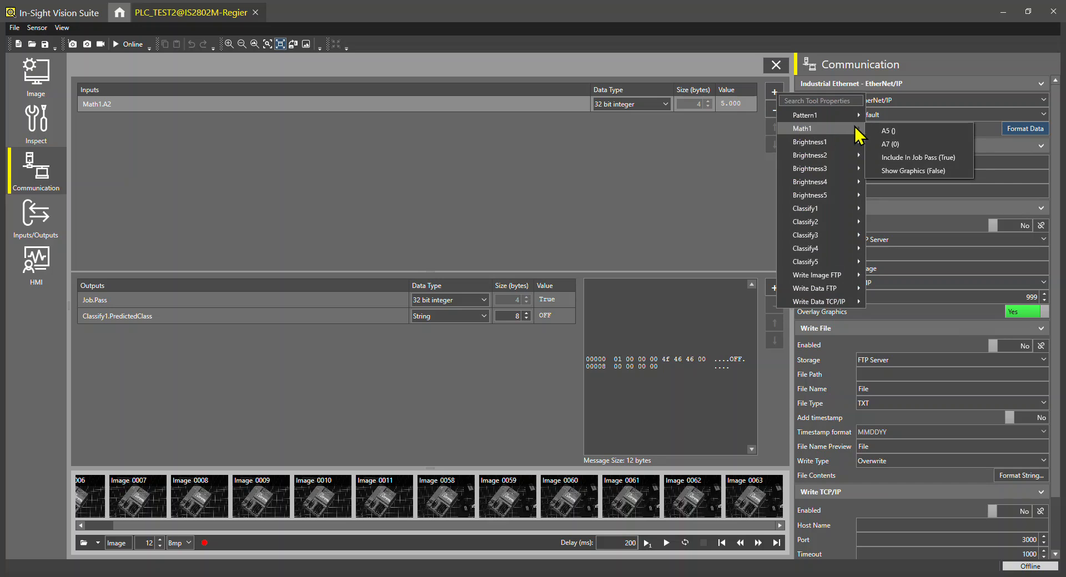
pyautogui.click(891, 144)
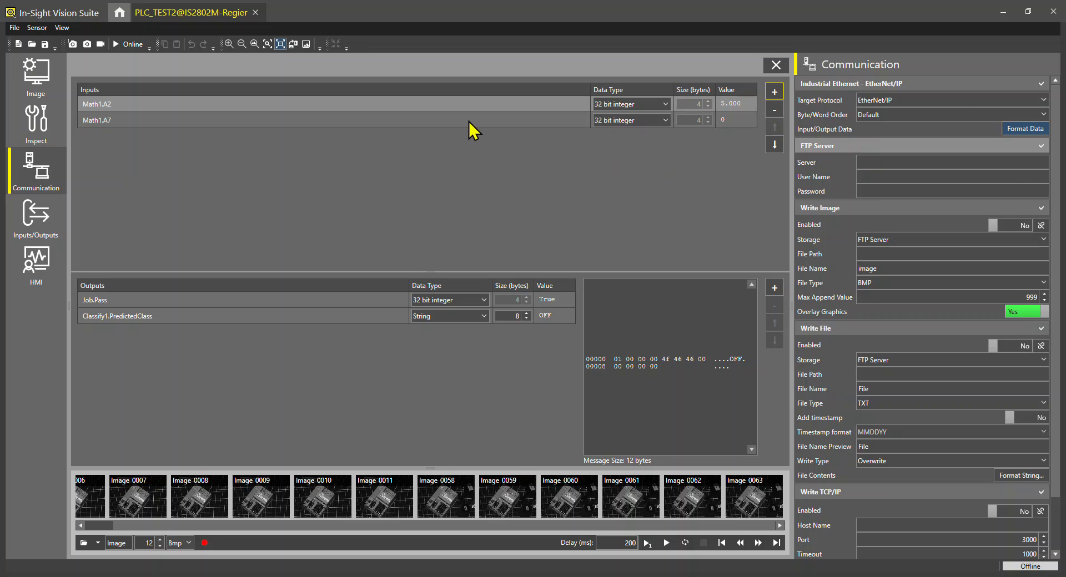
# Add Math1.A5 as a string input and set its size to 25 bytes.
pyautogui.click(774, 92)
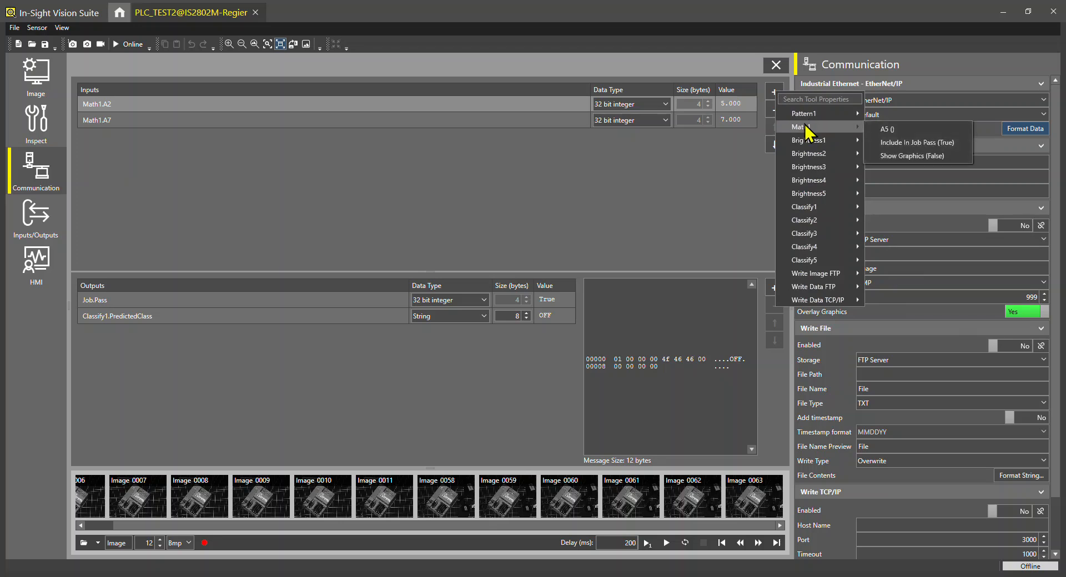
pyautogui.click(888, 130)
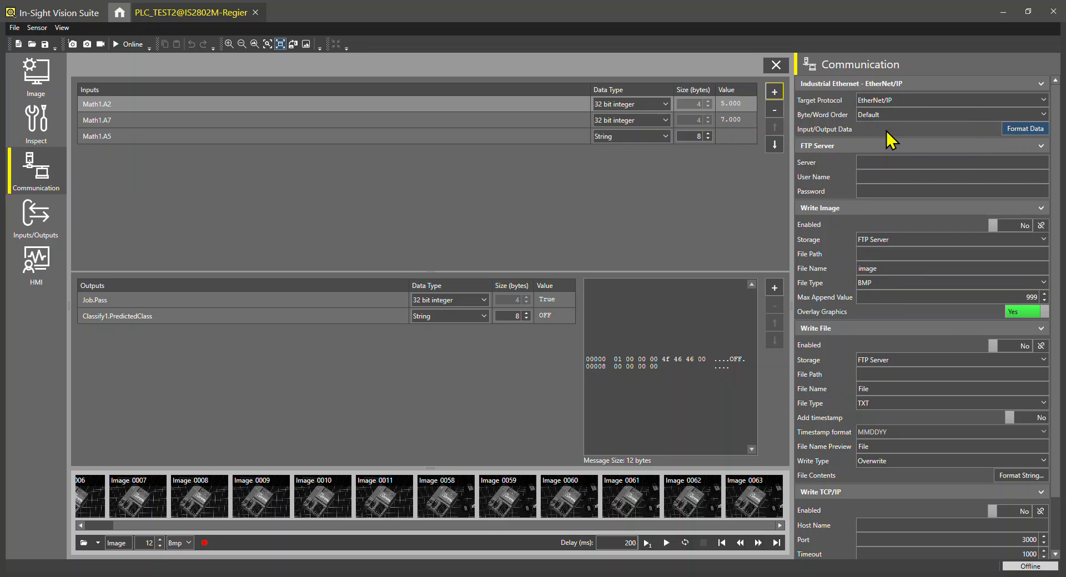
pyautogui.click(694, 138)
pyautogui.write('25')
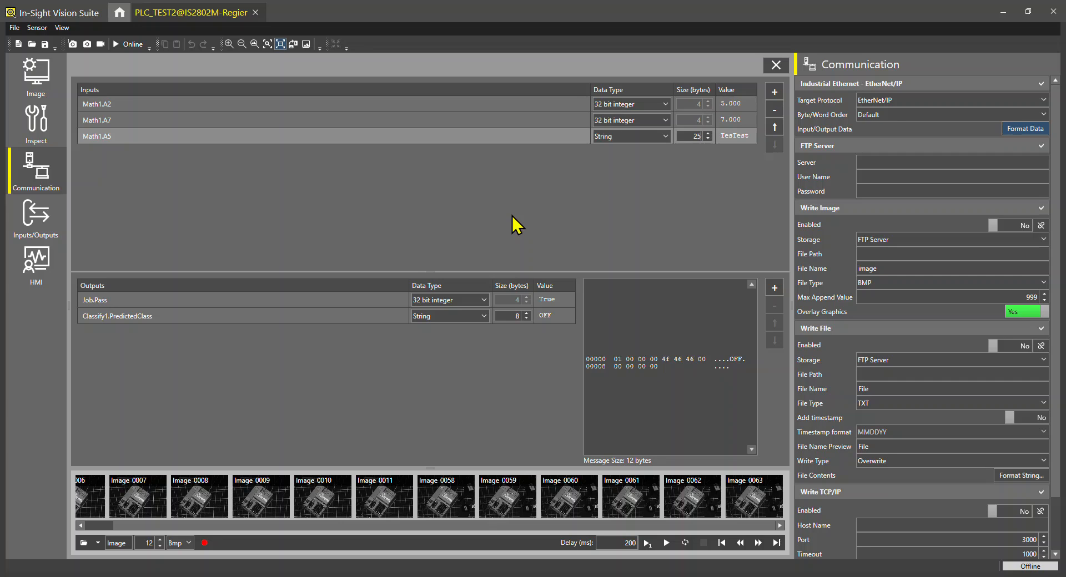
# In spreadsheet cell C7, enter the formula exact(A5,"ABC") to compare the received string with ABC.
pyautogui.click(45, 123)
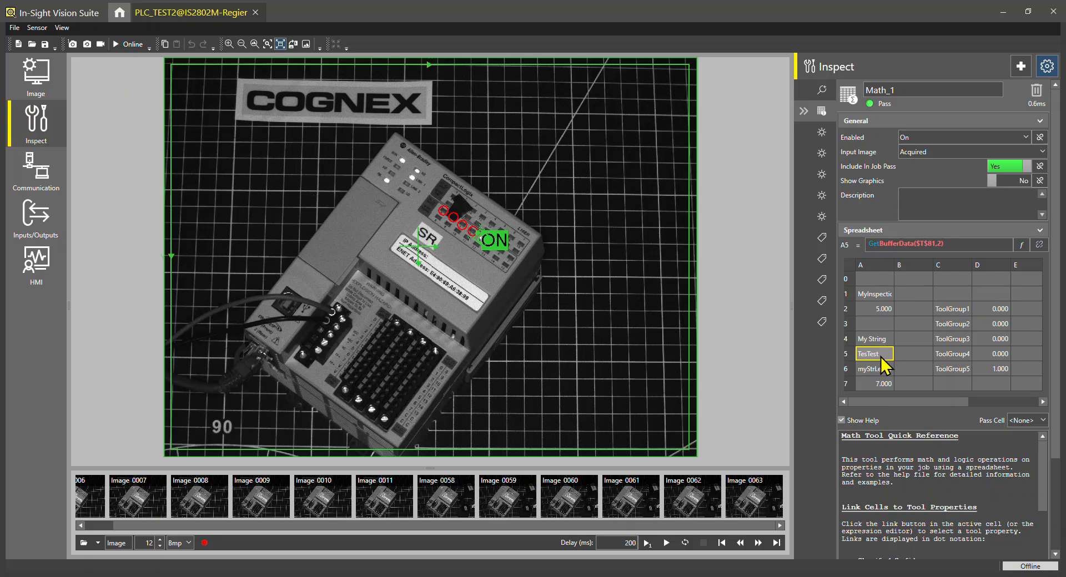
pyautogui.click(948, 384)
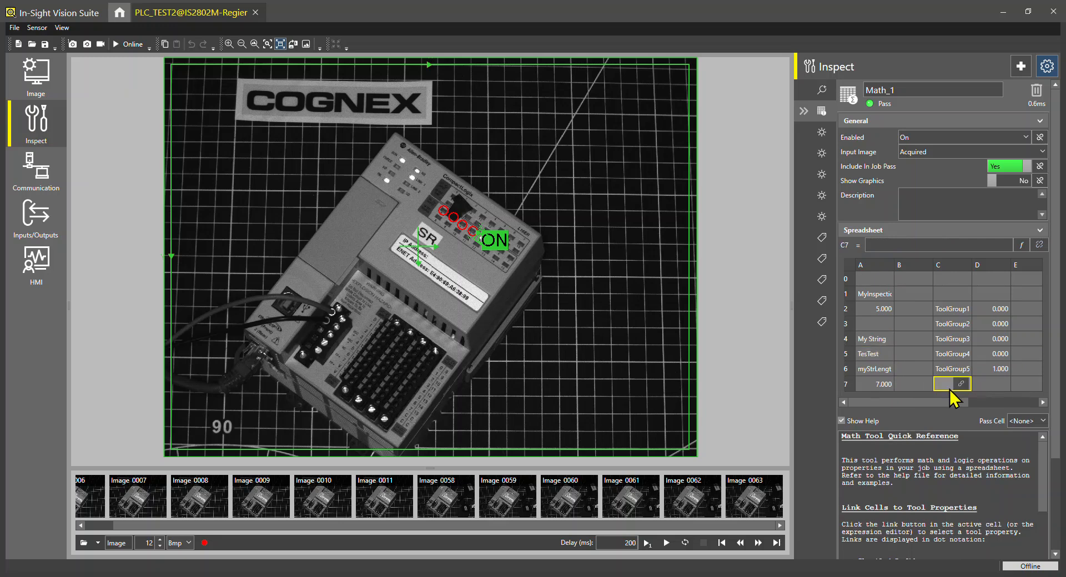
pyautogui.click(892, 246)
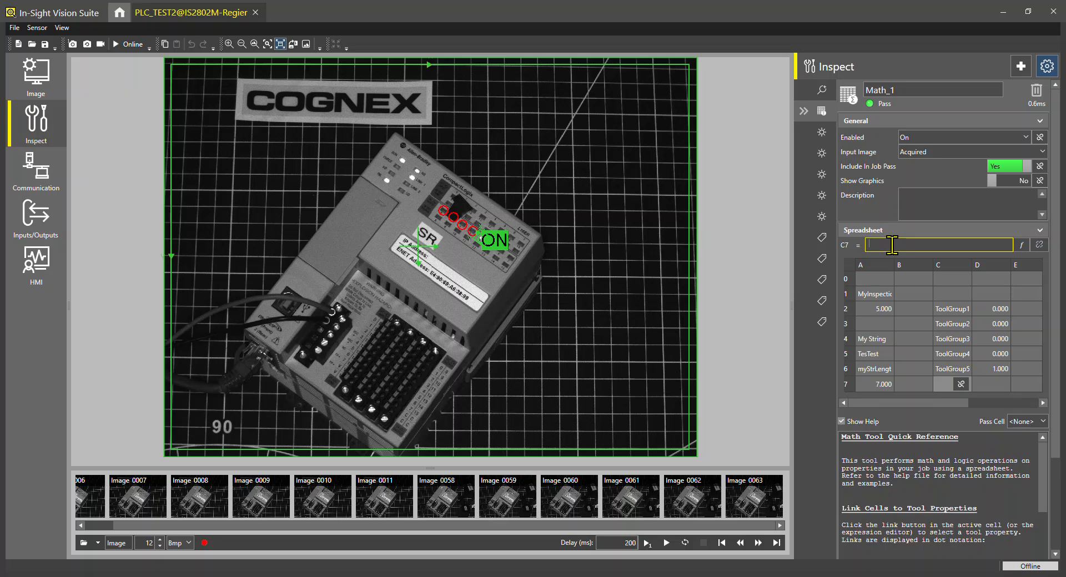
pyautogui.write('exact')
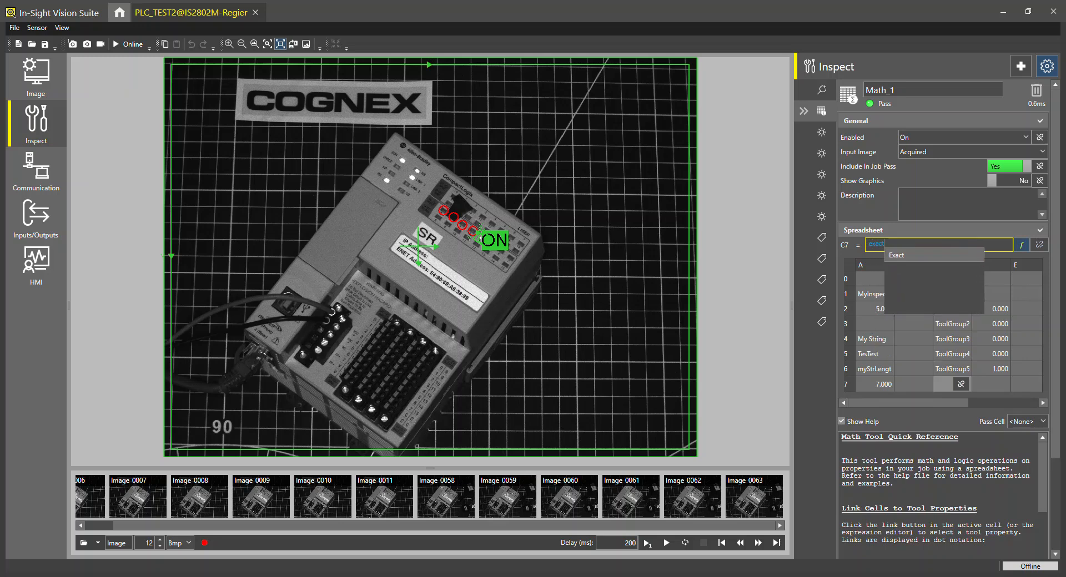
pyautogui.press('Escape')
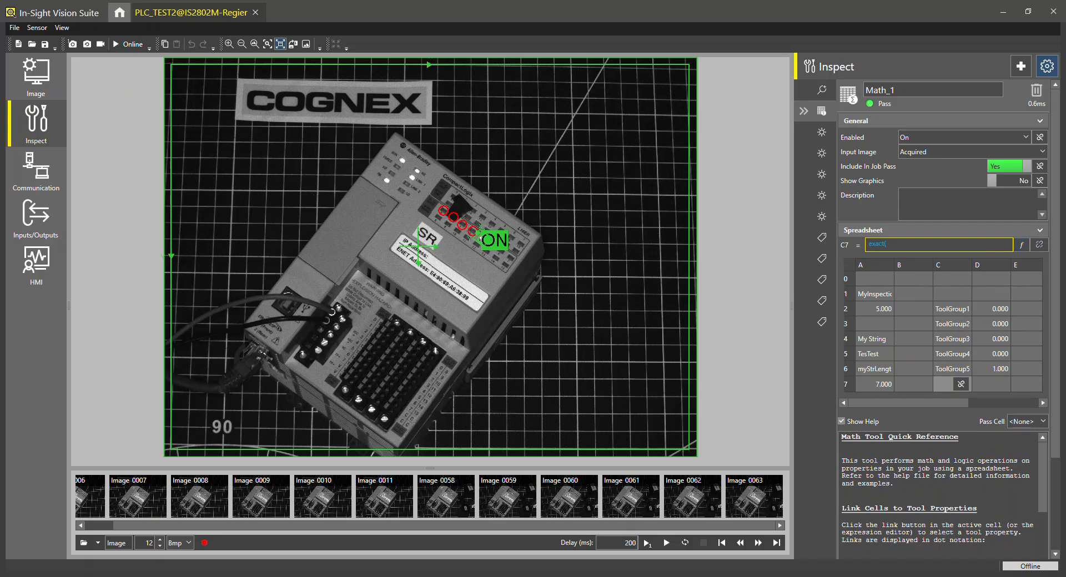
pyautogui.write('(A')
pyautogui.moveTo(892, 246)
pyautogui.write('5')
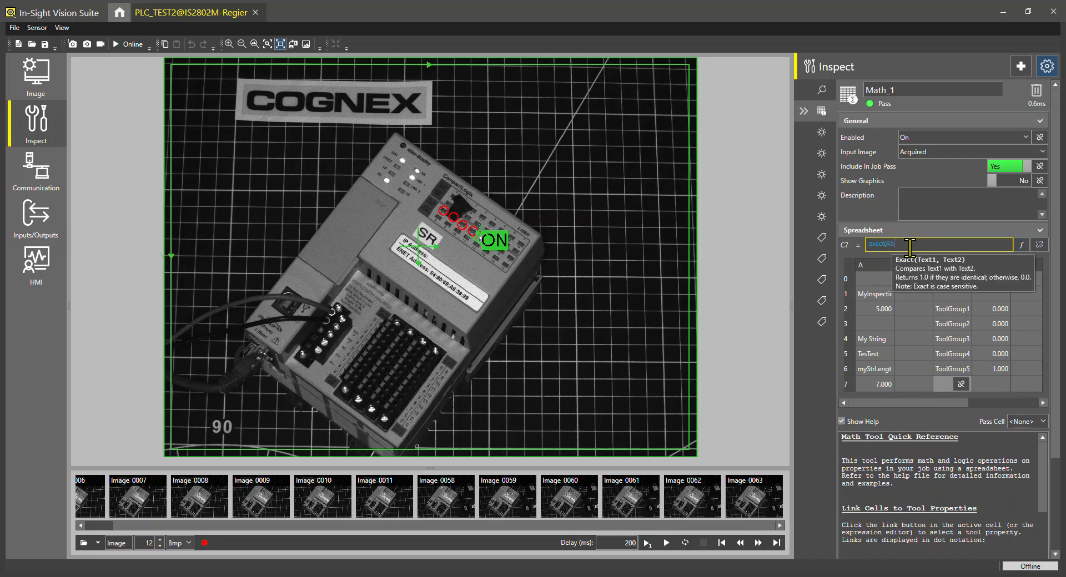
pyautogui.write(',')
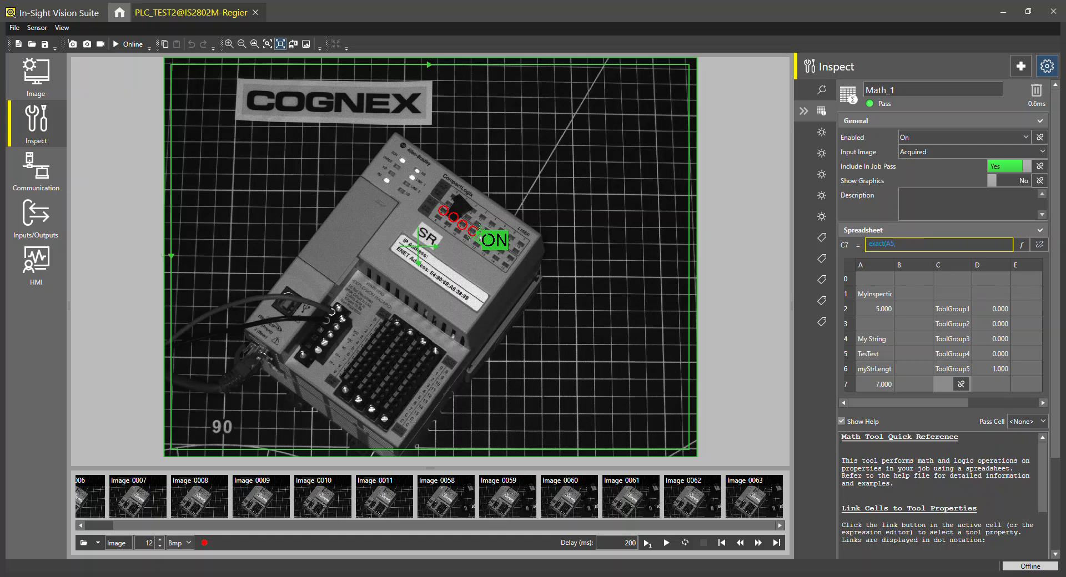
pyautogui.write('"ABC"')
pyautogui.press('Return')
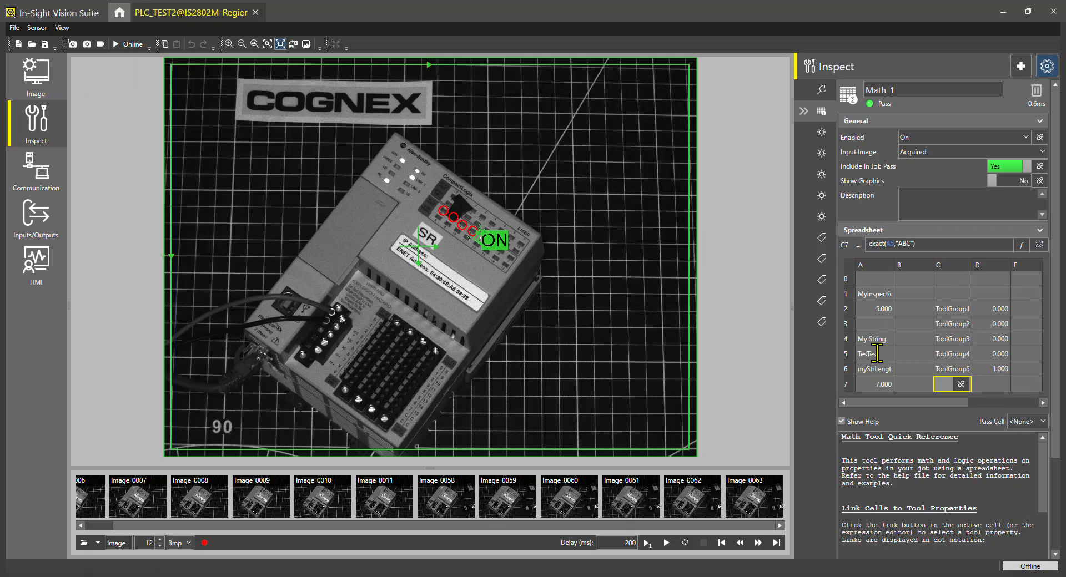
pyautogui.press('Return')
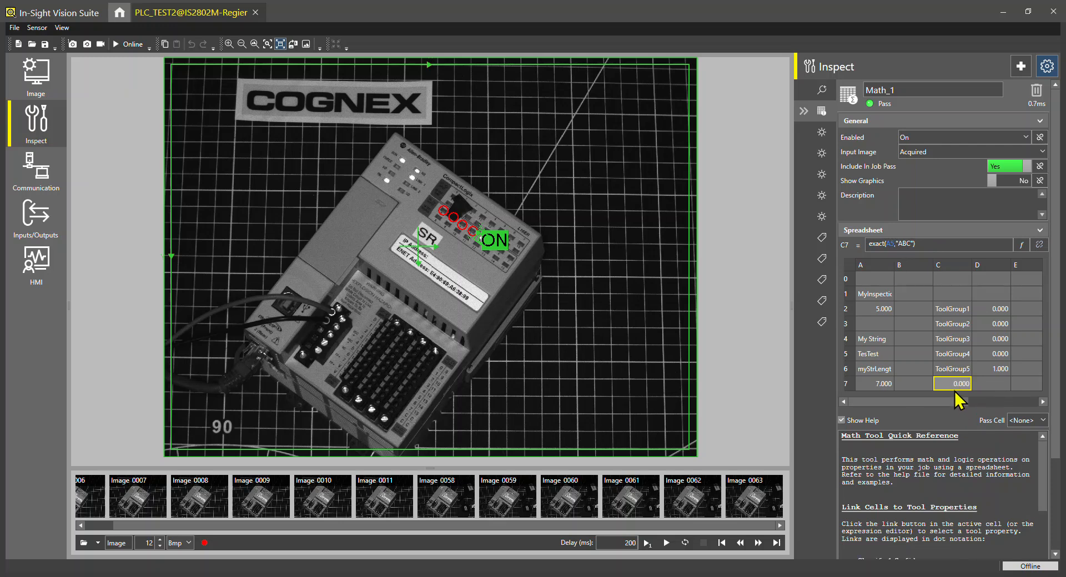
pyautogui.click(910, 245)
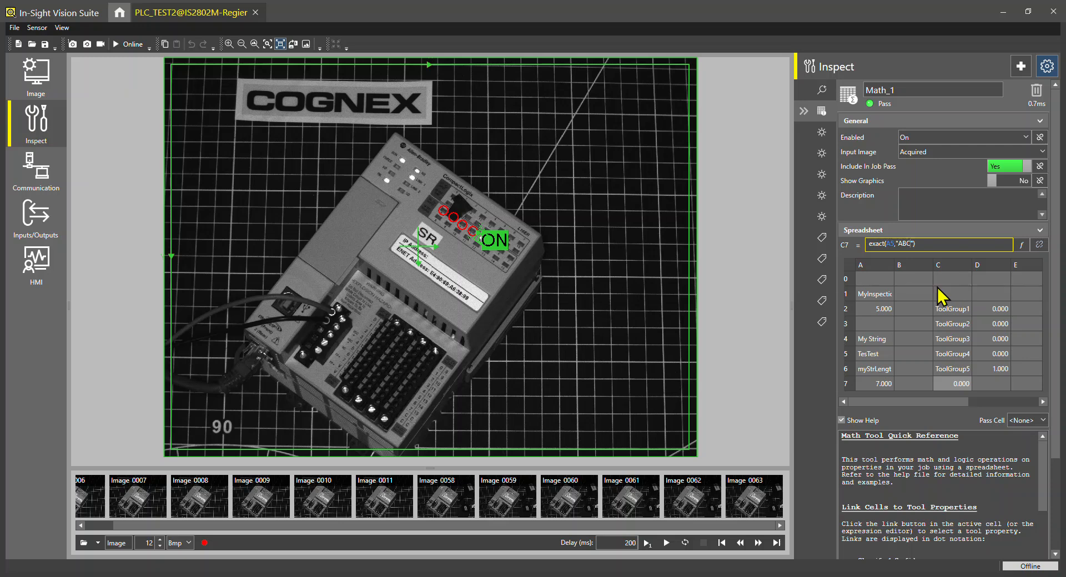
# Open the Communication input/output data format editor again.
pyautogui.click(39, 178)
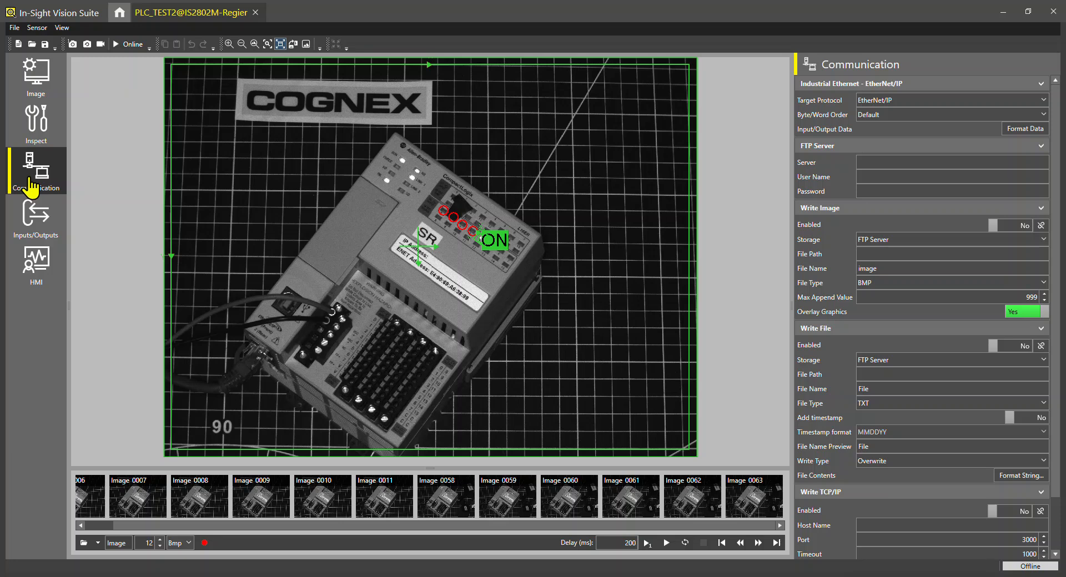
pyautogui.click(1025, 141)
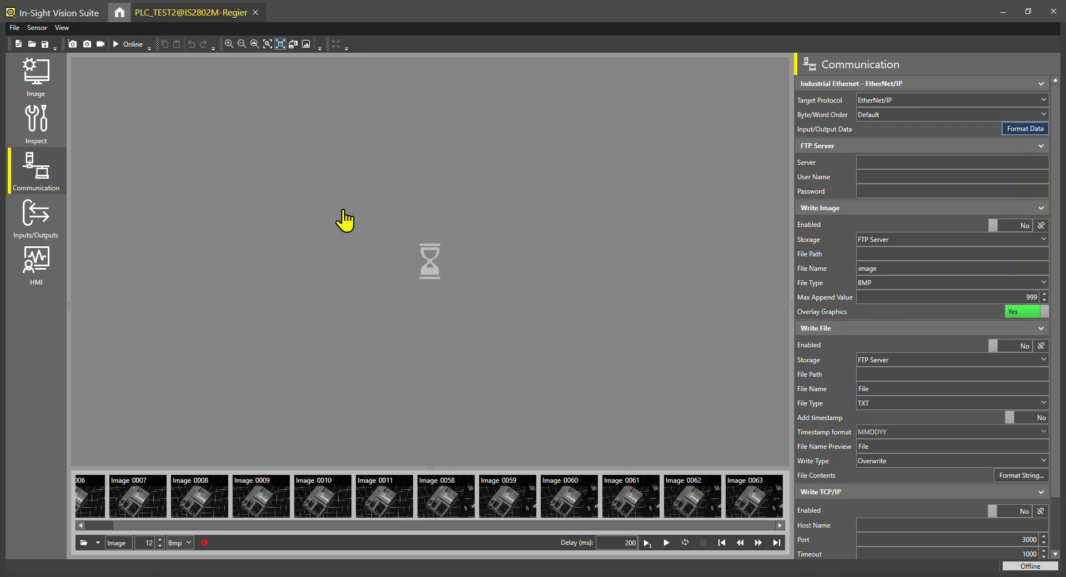